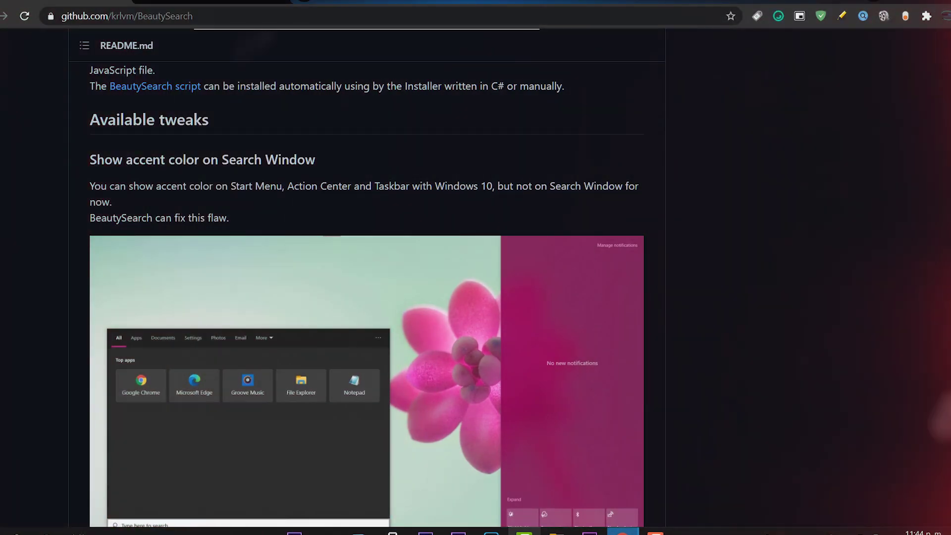
- Read the BeautySearch README's tweak sections on accent color, Dark Theme search results and UWP application icon backgrounds
scroll(367, 297, "down", 4)
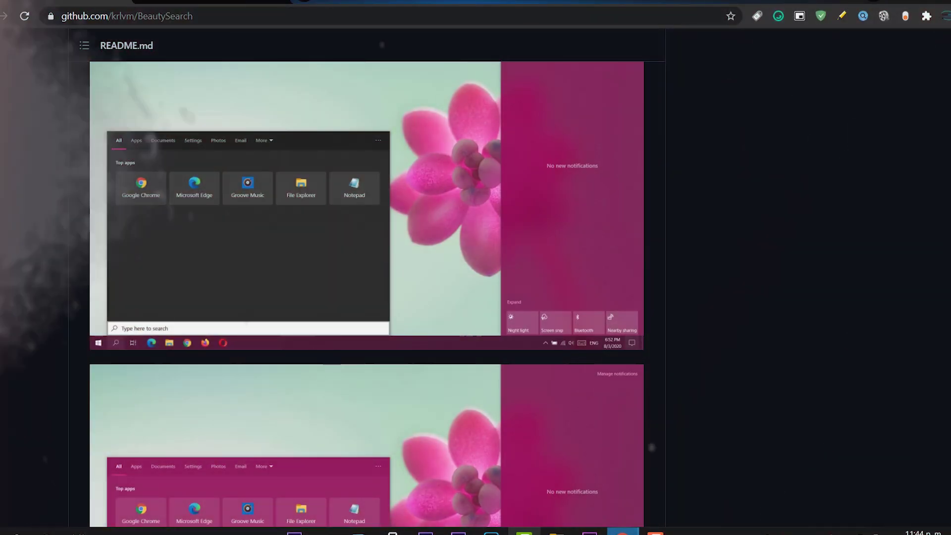
scroll(367, 297, "down", 10)
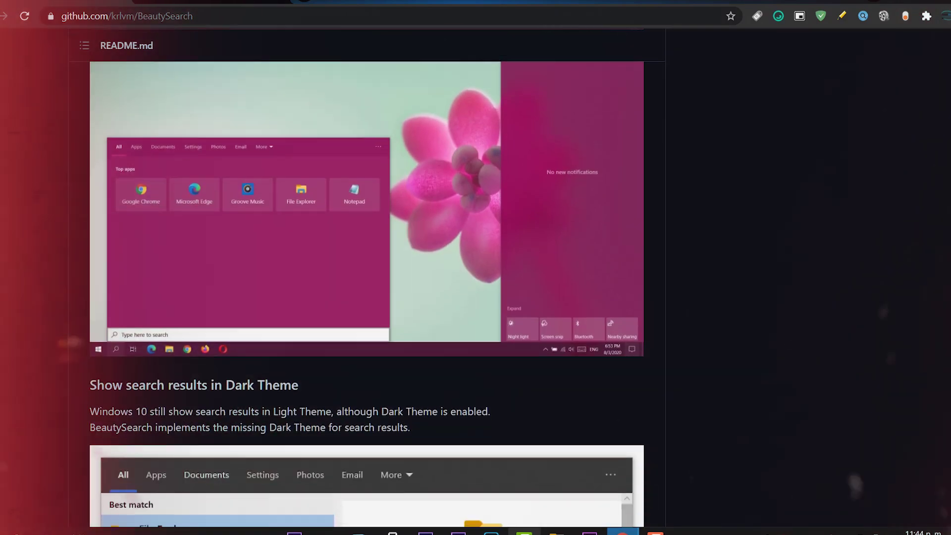
scroll(366, 297, "down", 1)
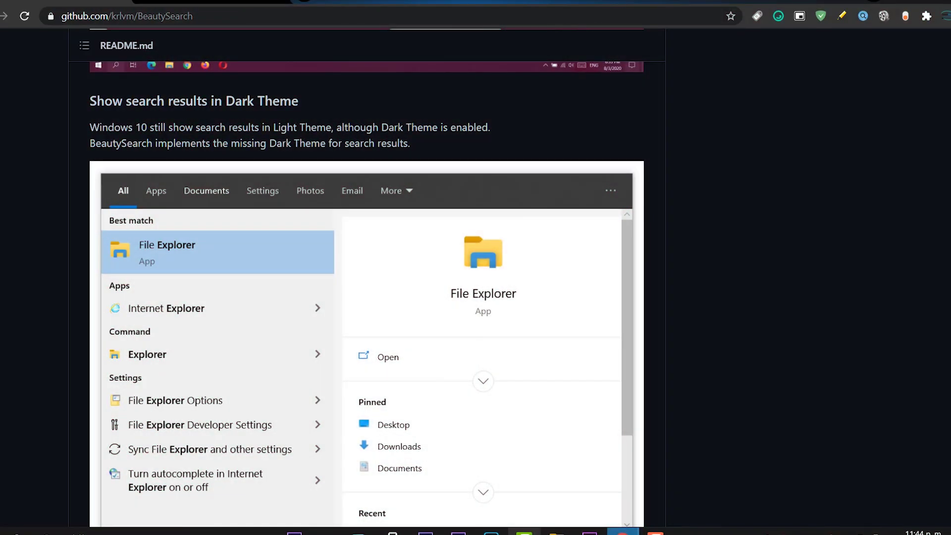
scroll(367, 297, "down", 2)
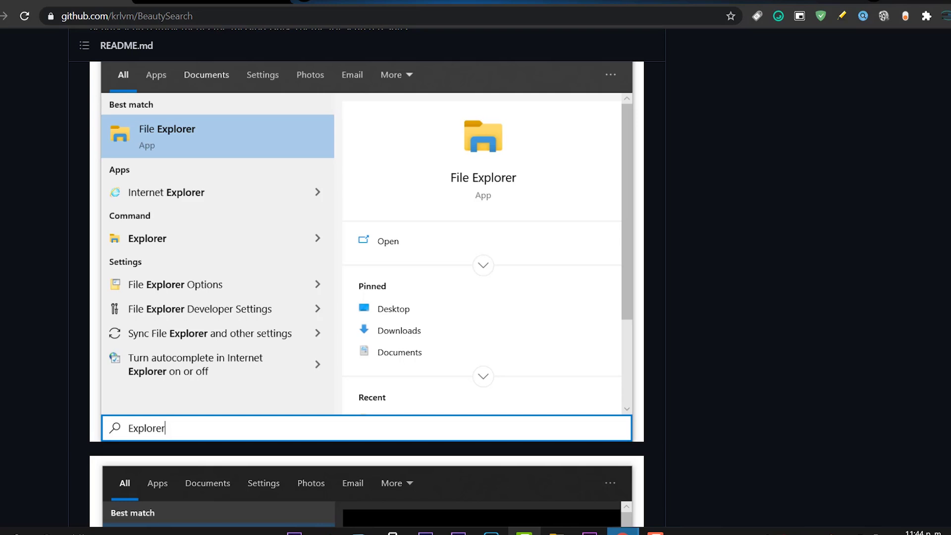
scroll(367, 297, "down", 7)
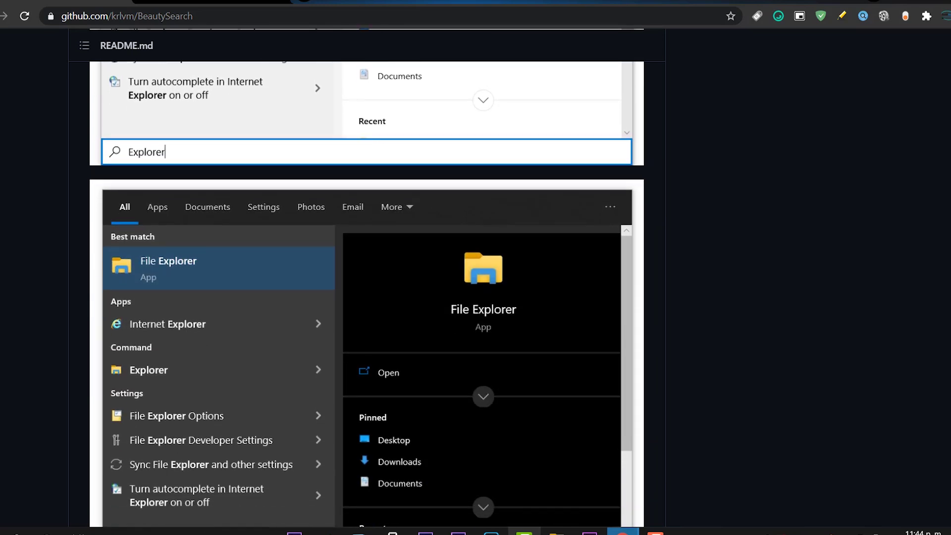
scroll(366, 291, "down", 8)
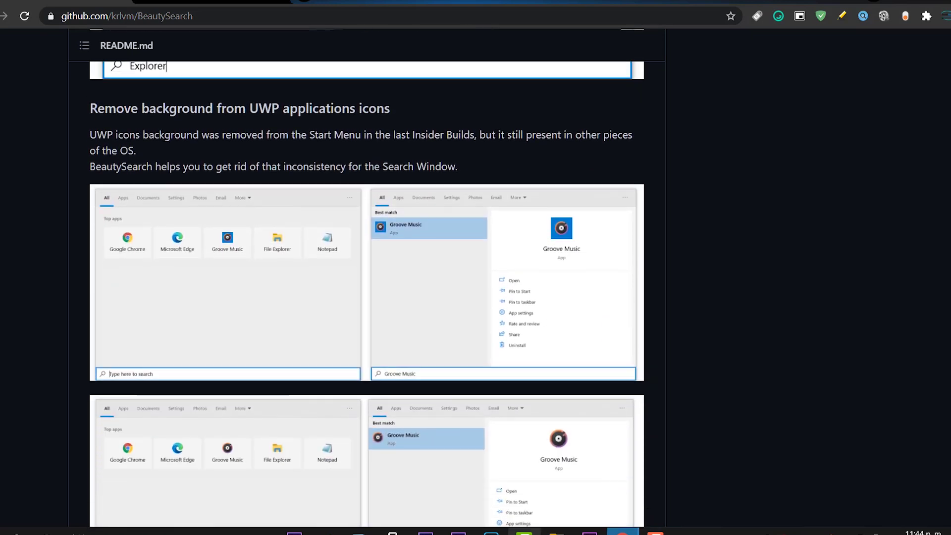
scroll(366, 291, "down", 2)
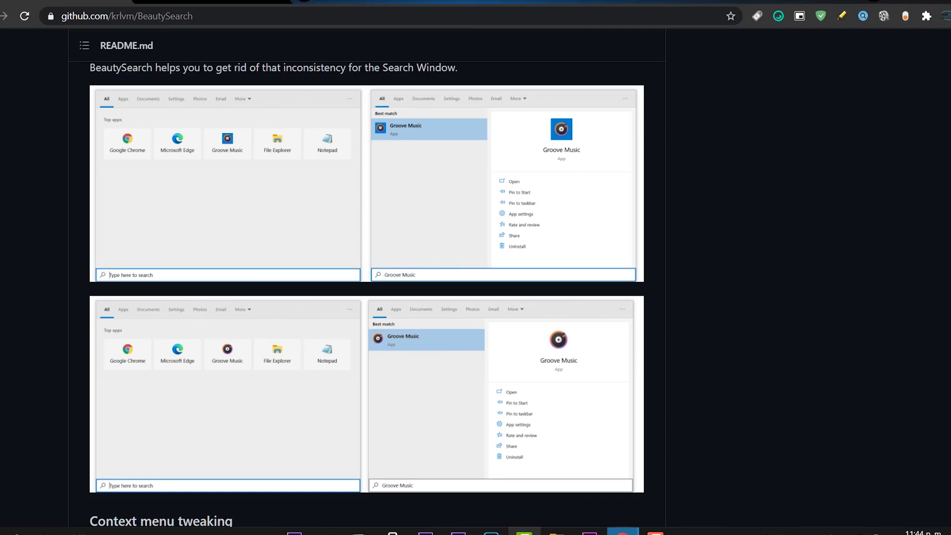
- Compare the full-size disabled and enabled screenshots of the UWP application icon background tweak
left_click(282, 121)
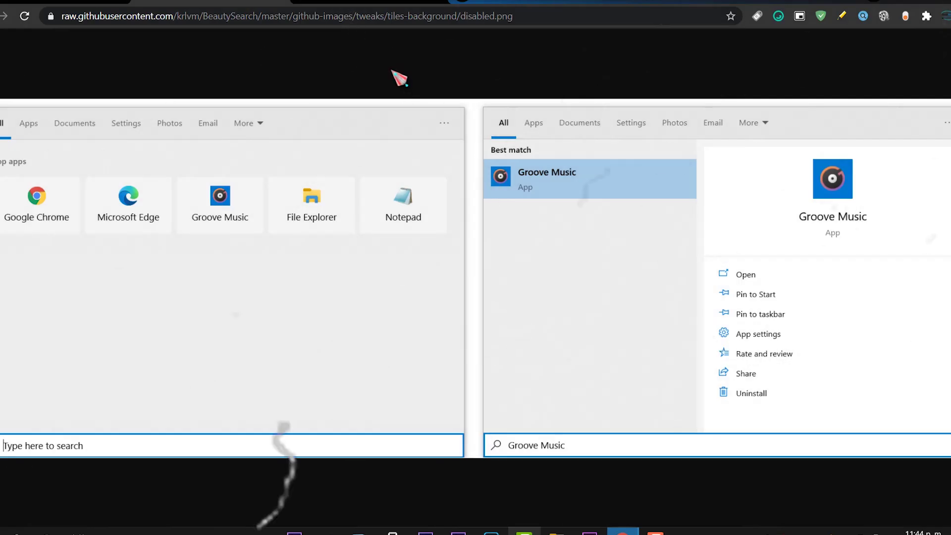
key("alt+Left")
left_click(448, 193)
key("alt+Left")
left_click(317, 327)
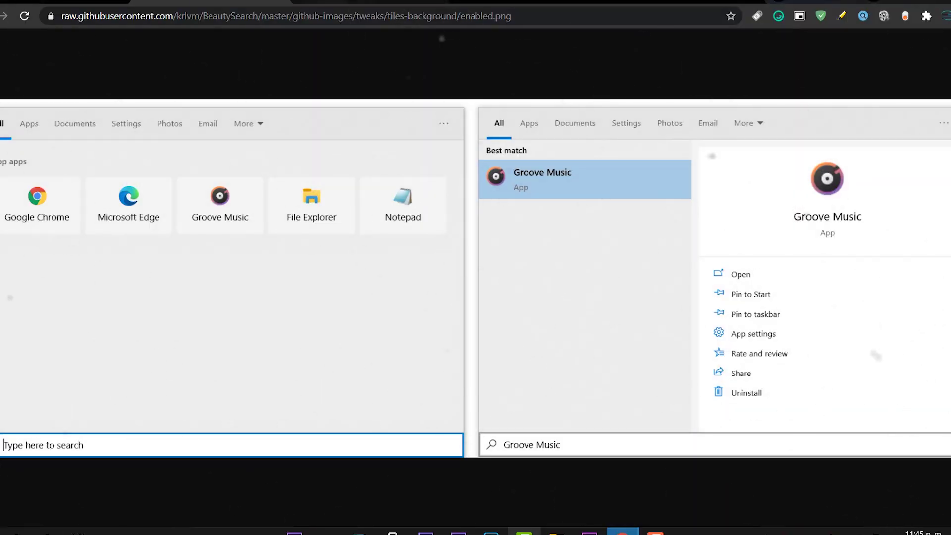
key("ctrl+Tab")
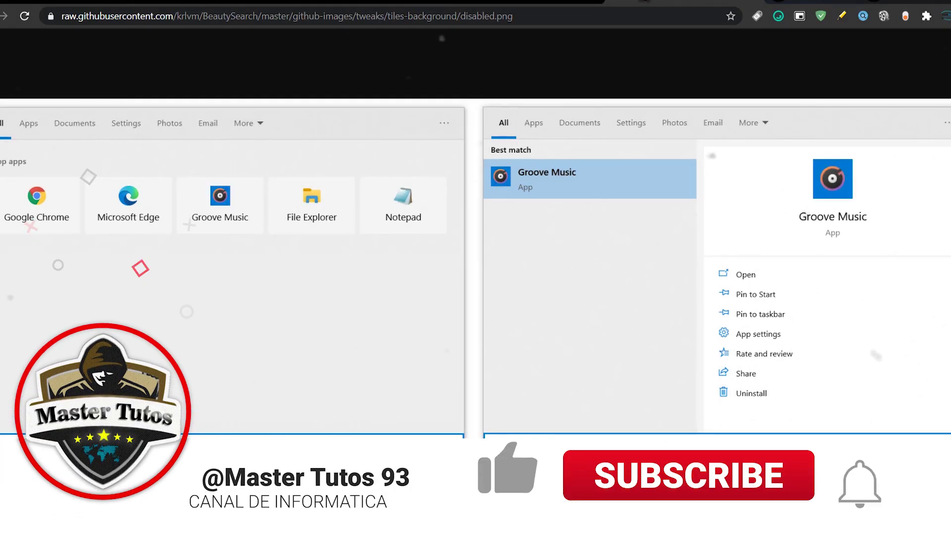
key("ctrl+Tab")
key("ctrl+shift+Tab")
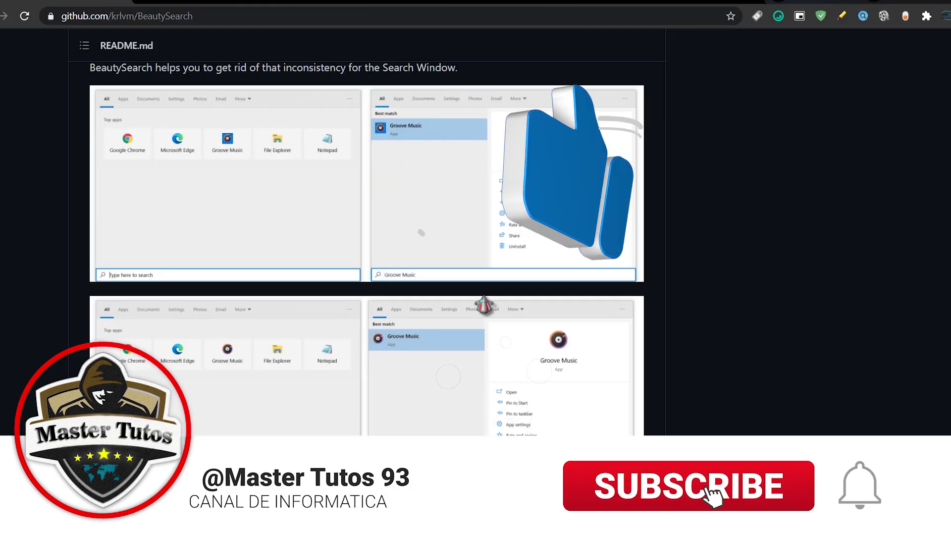
- Compare the full-size disabled and enabled screenshots of the context menu tweak
scroll(366, 248, "down", 10)
scroll(349, 353, "down", 1)
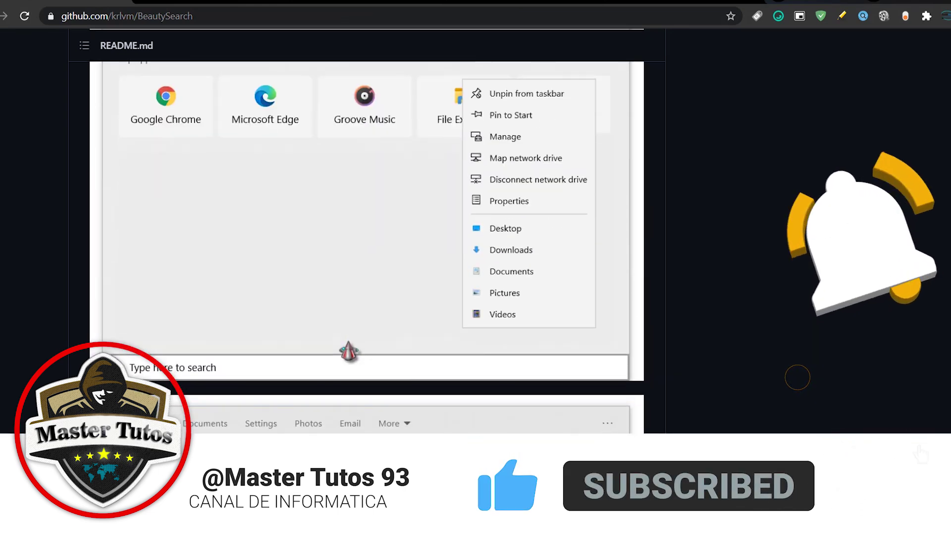
scroll(346, 354, "up", 10)
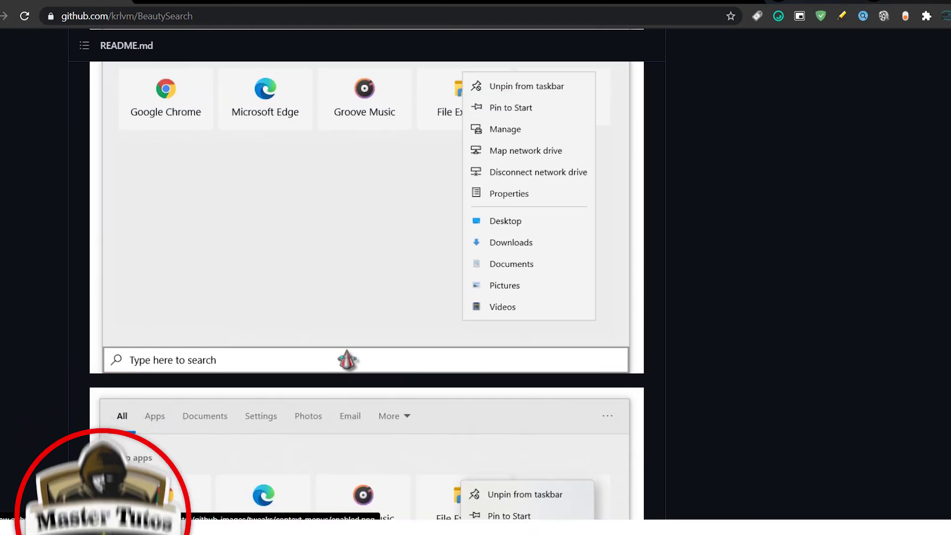
left_click(347, 343)
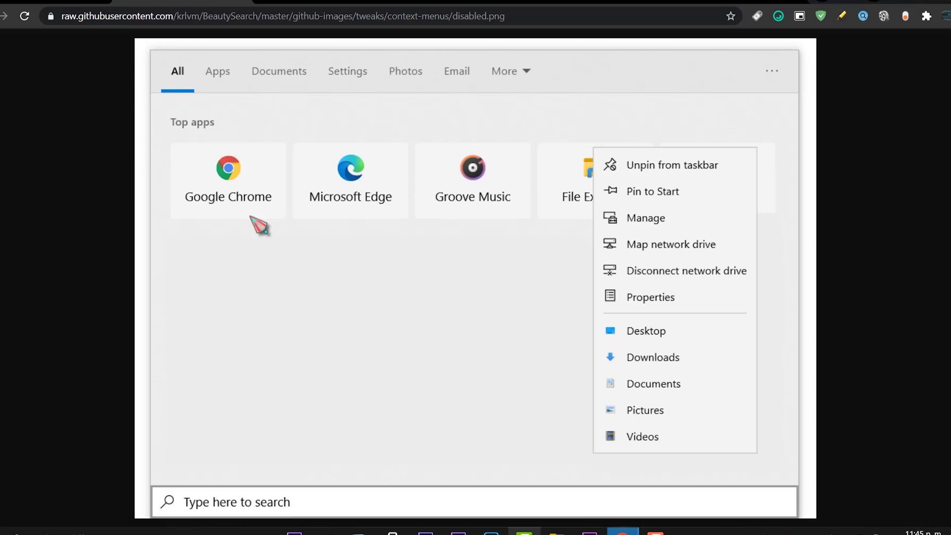
key("alt+Left")
scroll(371, 308, "down", 8)
left_click(377, 332)
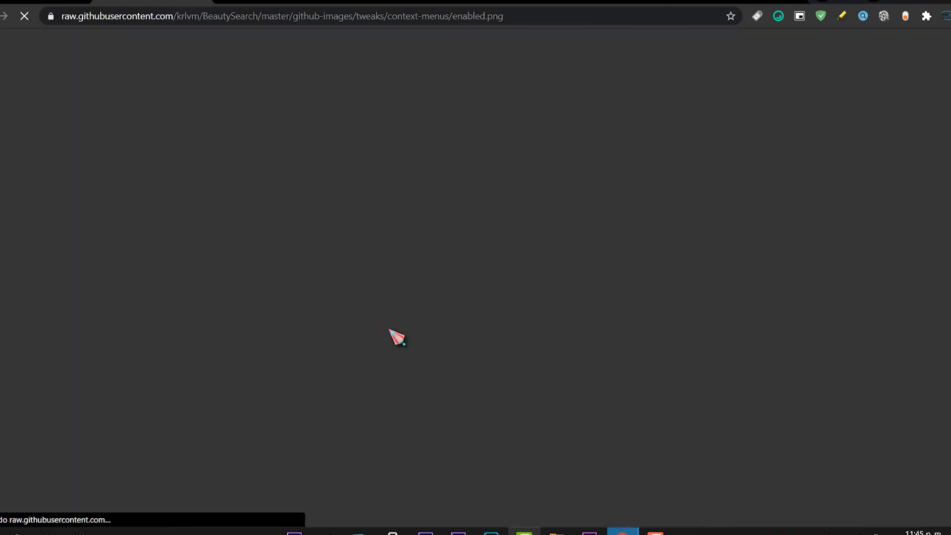
left_click(329, 206)
key("ctrl+Tab")
key("ctrl+Tab")
key("ctrl+Tab")
key("ctrl+Tab")
key("ctrl+Tab")
key("alt+Left")
- Skim the rest of the README and go back up through the available tweaks
scroll(378, 292, "down", 6)
scroll(378, 291, "down", 8)
scroll(378, 291, "up", 4)
scroll(374, 287, "up", 20)
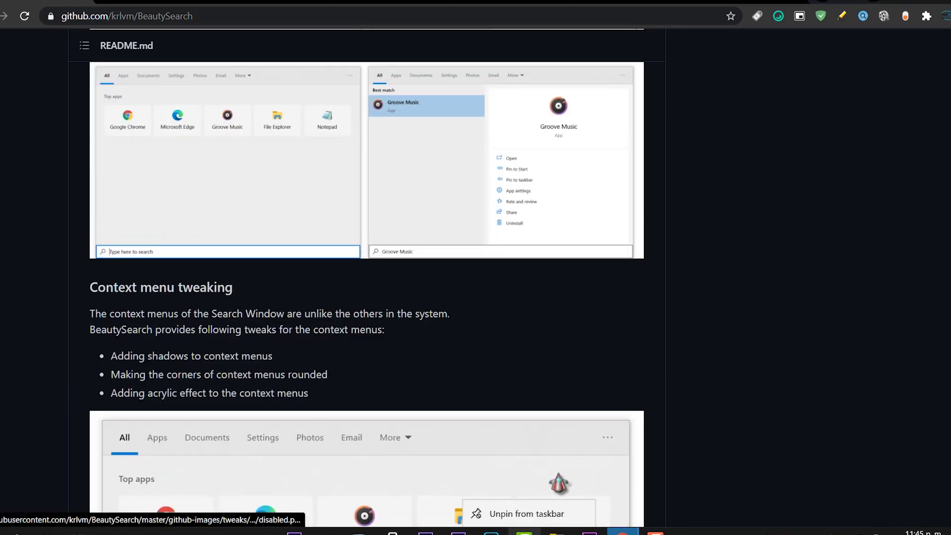
scroll(553, 476, "up", 5)
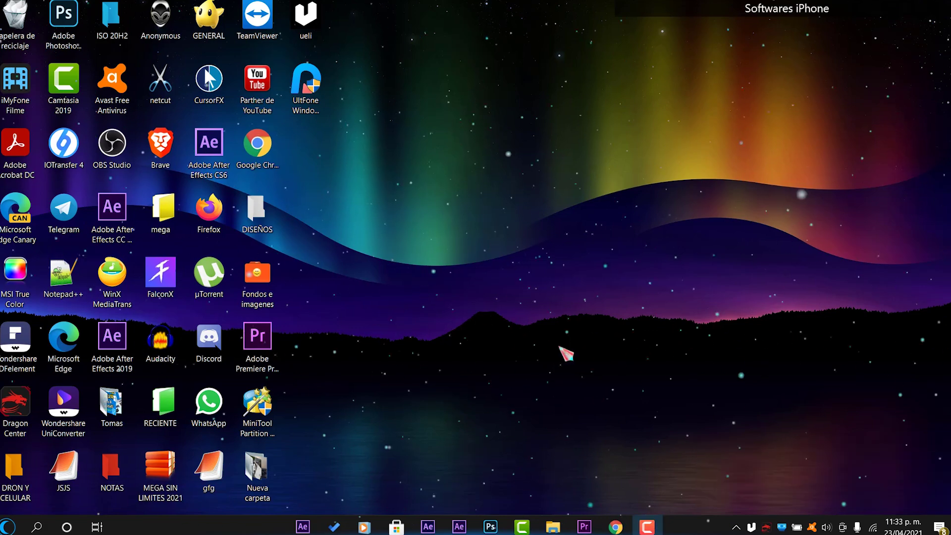
- Search Windows for "puntos", open the restore point settings and select the Disco local (C:) system drive
left_click(37, 527)
type("op")
key("BackSpace")
key("BackSpace")
type("puntos")
key("Return")
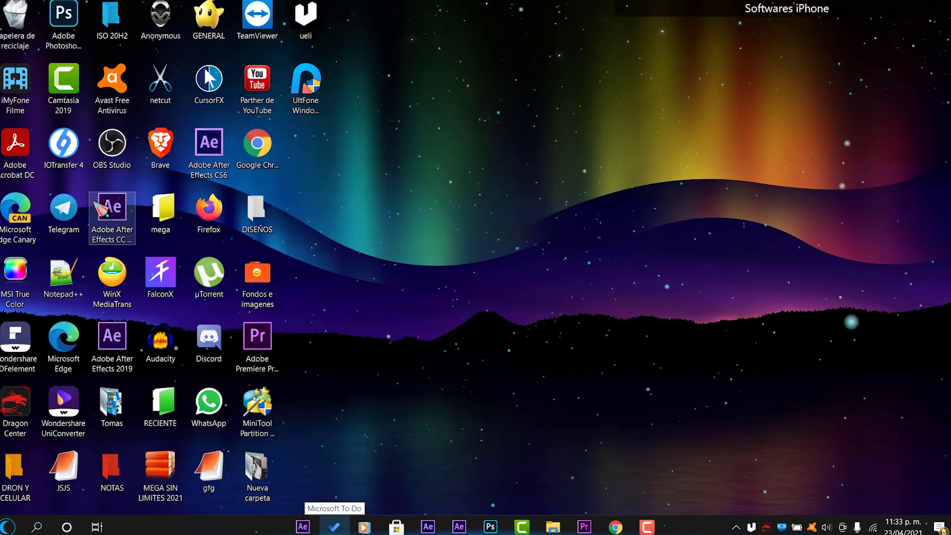
left_click(253, 254)
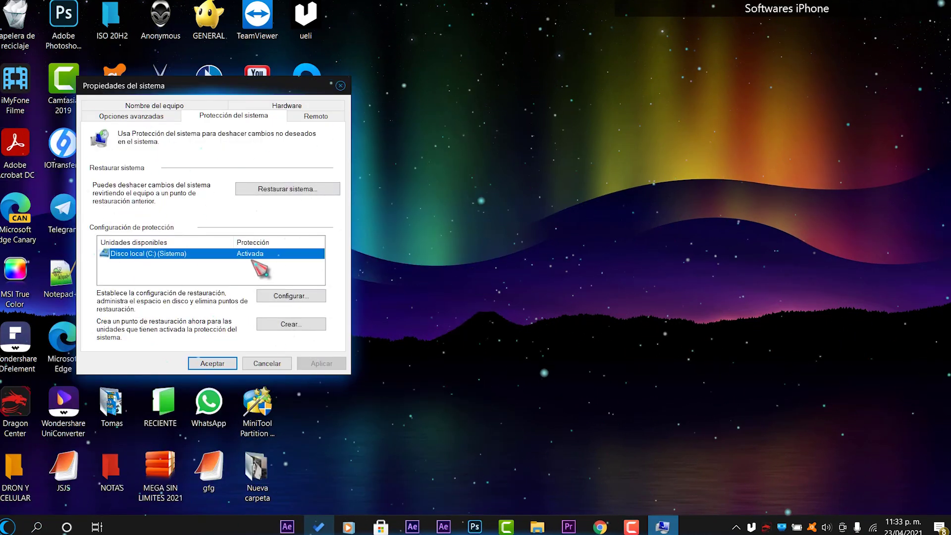
- Create a restore point for the system drive with the description "Hoy 2"
left_click(292, 325)
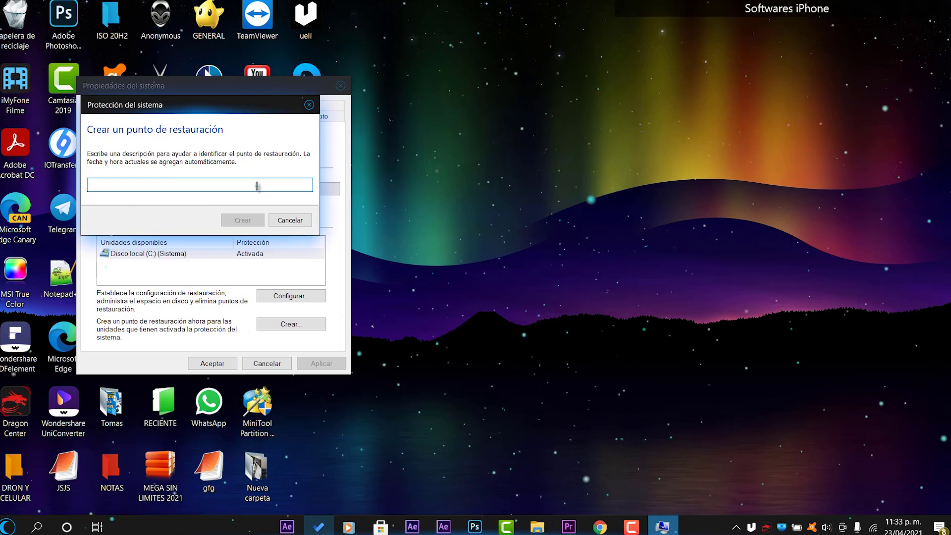
type("Hoy")
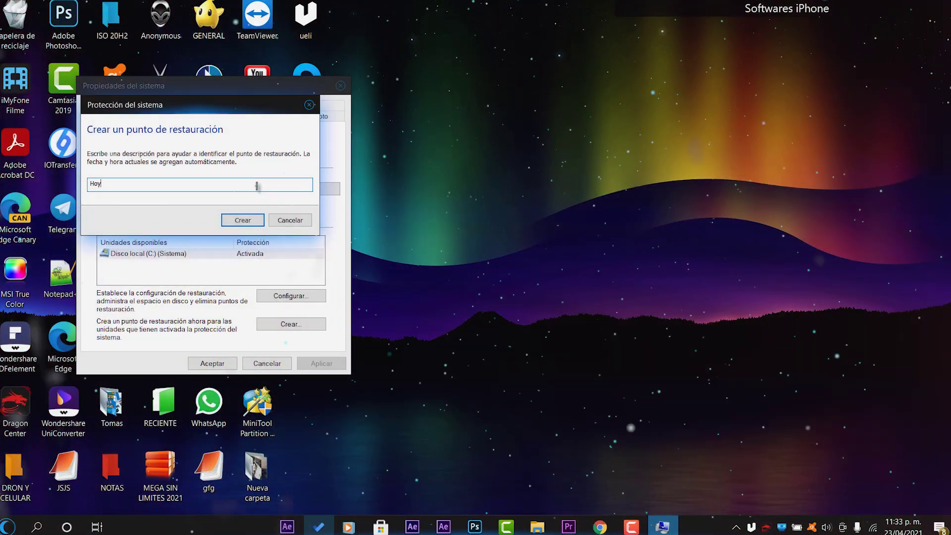
type(" 2")
left_click(255, 220)
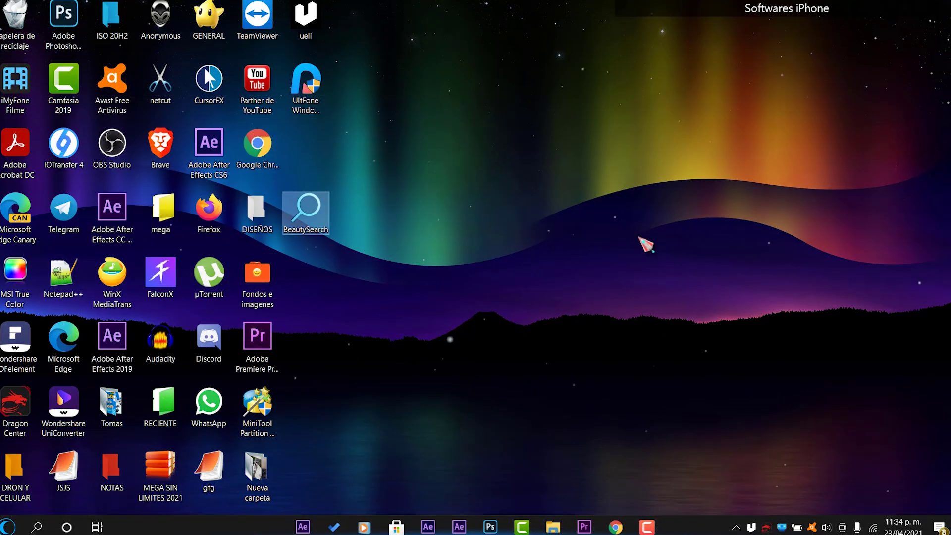
- Launch the BeautySearch installer from the desktop
left_click_drag(406, 130, 441, 105)
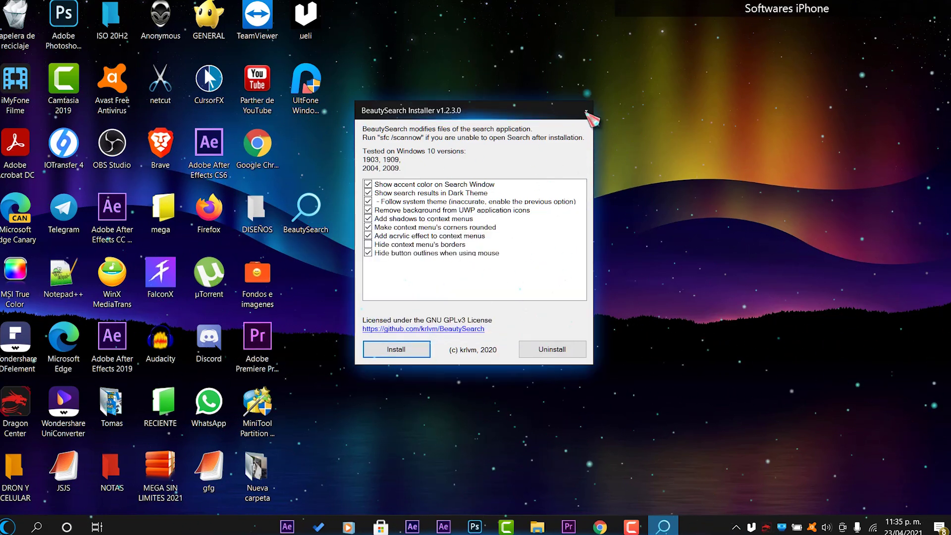
right_click(315, 223)
left_click(414, 163)
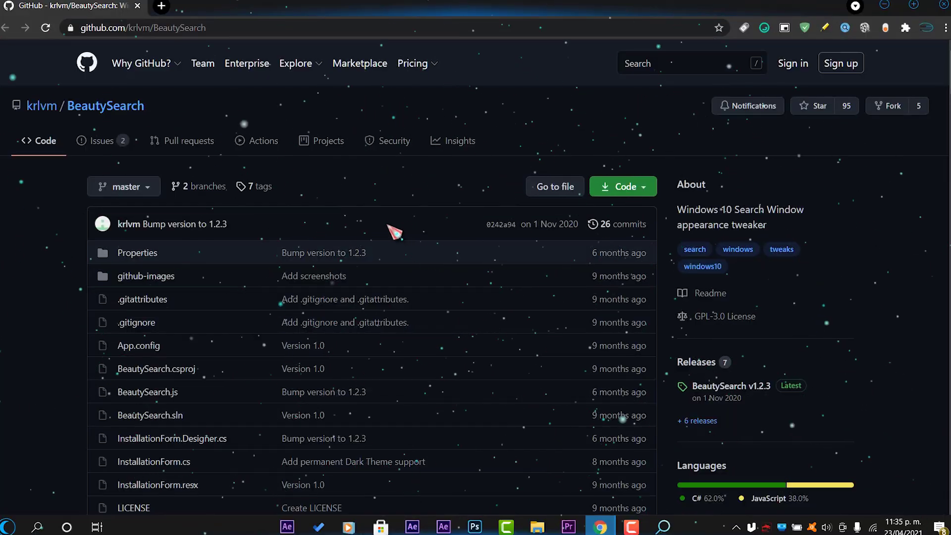
- Review the BeautySearch GitHub page, from the installer options and tweak examples to the installation requirements
scroll(386, 270, "down", 9)
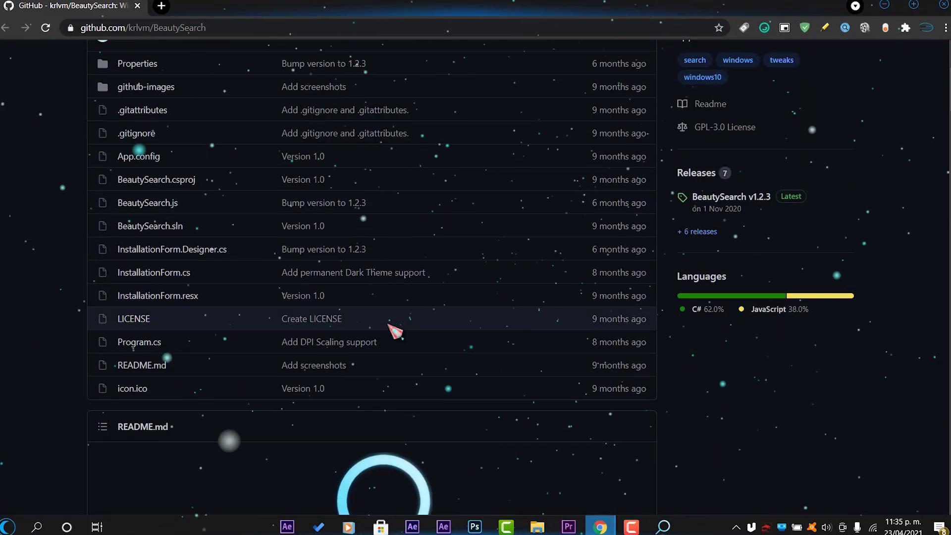
scroll(386, 346, "down", 4)
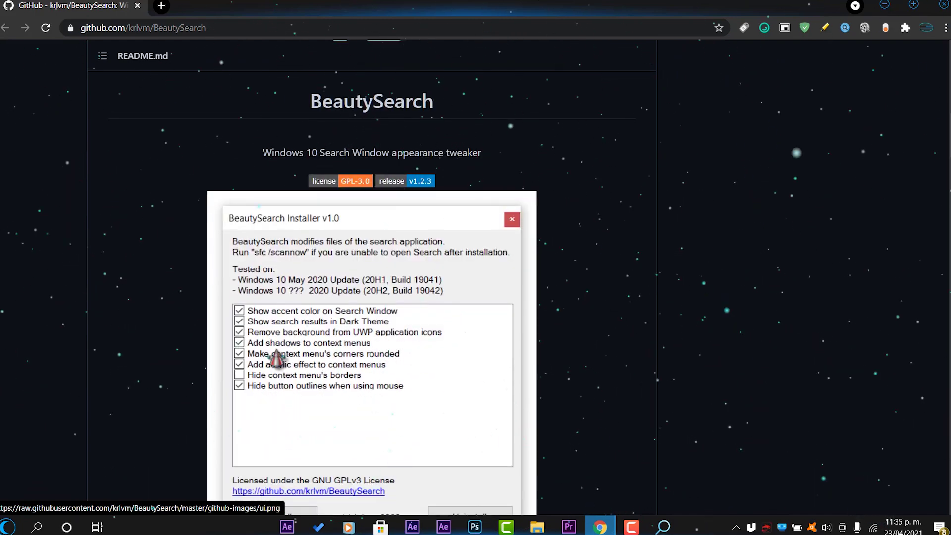
scroll(293, 402, "down", 13)
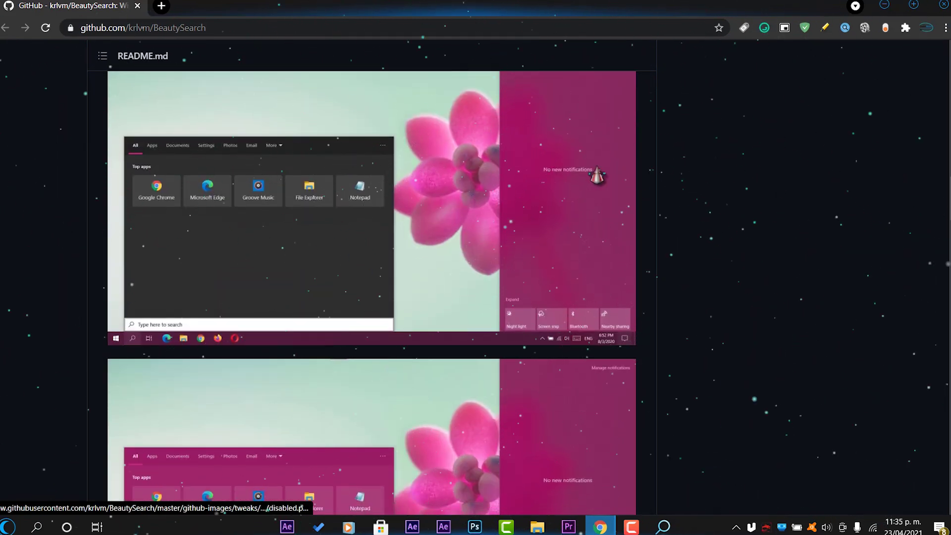
scroll(598, 174, "down", 5)
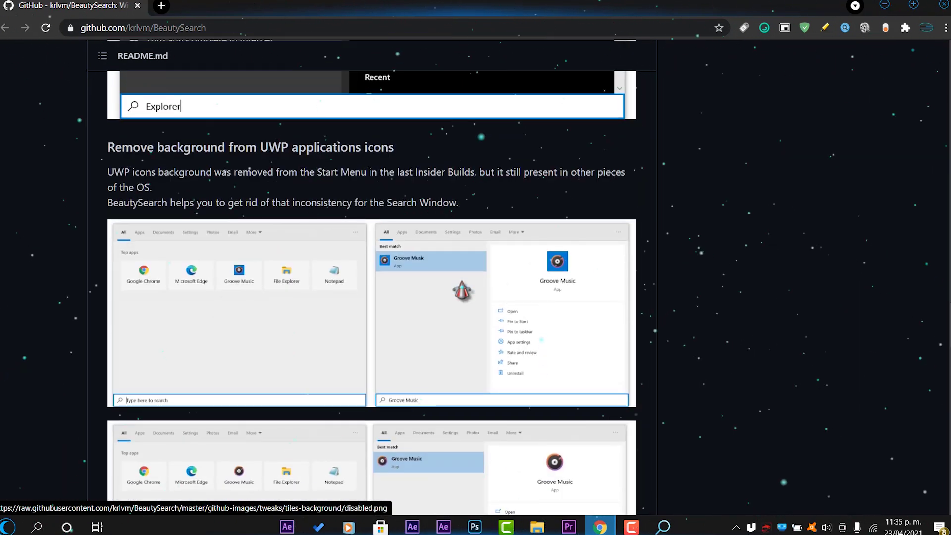
scroll(465, 295, "down", 7)
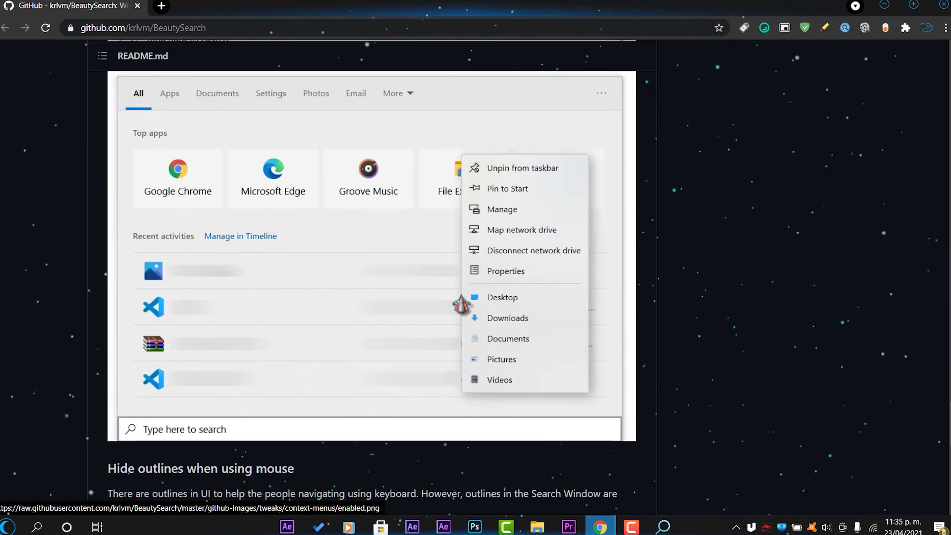
scroll(461, 306, "down", 5)
scroll(468, 306, "up", 8)
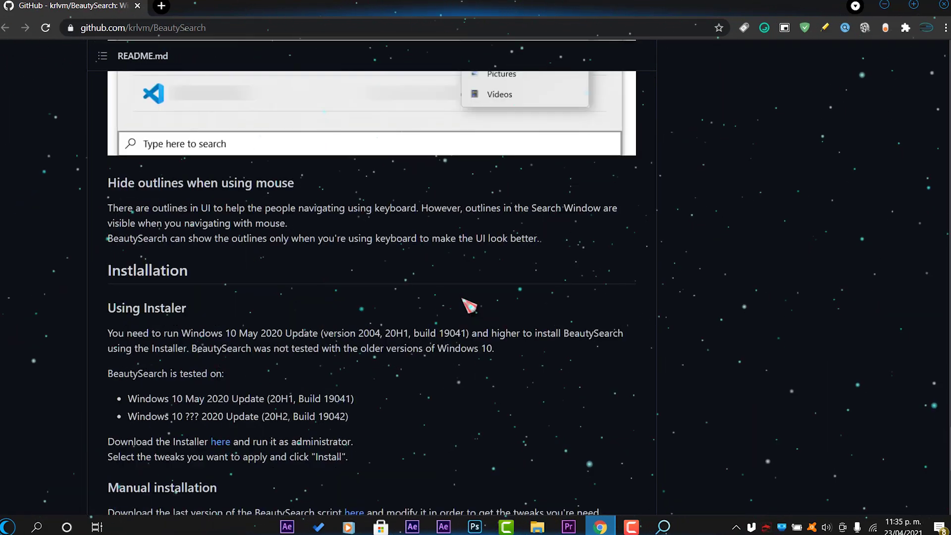
scroll(469, 305, "up", 6)
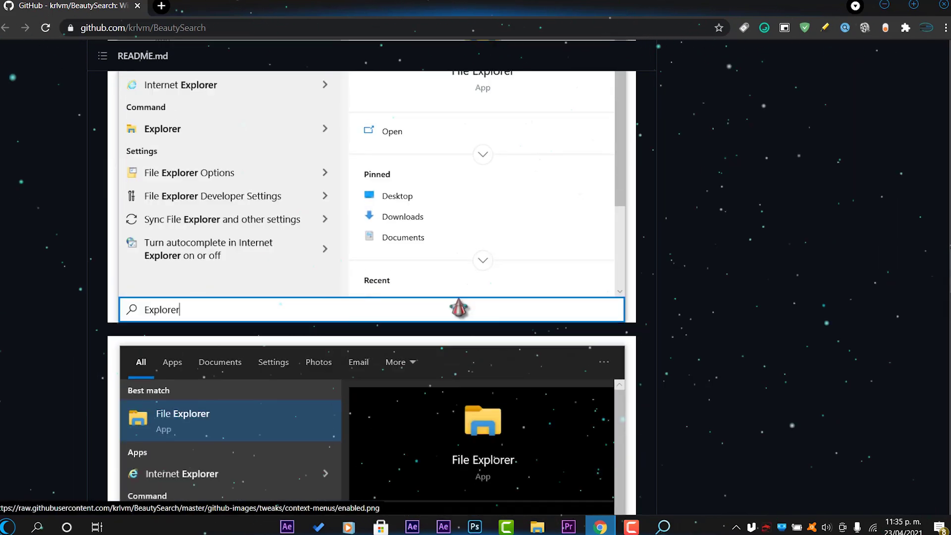
scroll(371, 277, "up", 8)
scroll(372, 277, "up", 8)
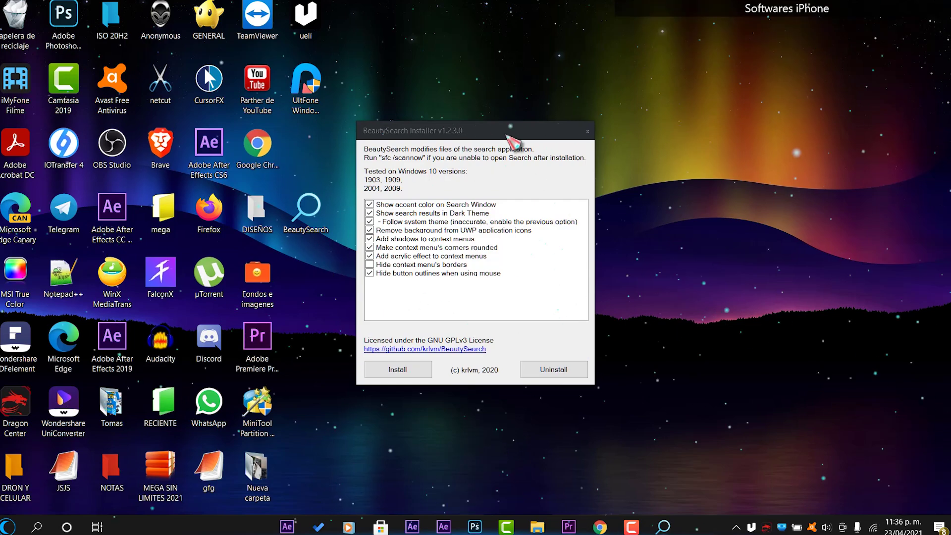
- Inspect the Start menu and Search window's appearance, and return to the BeautySearch installer
left_click(7, 526)
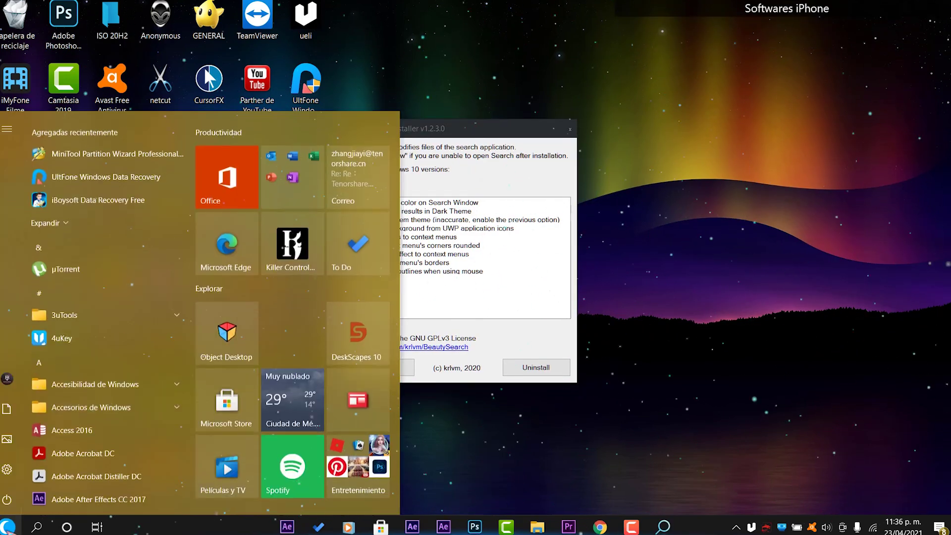
left_click(36, 526)
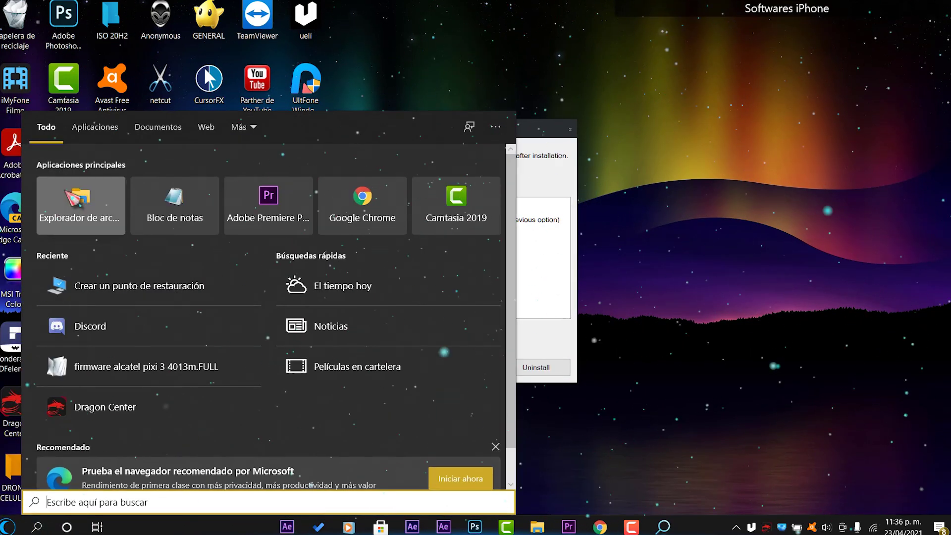
left_click(559, 284)
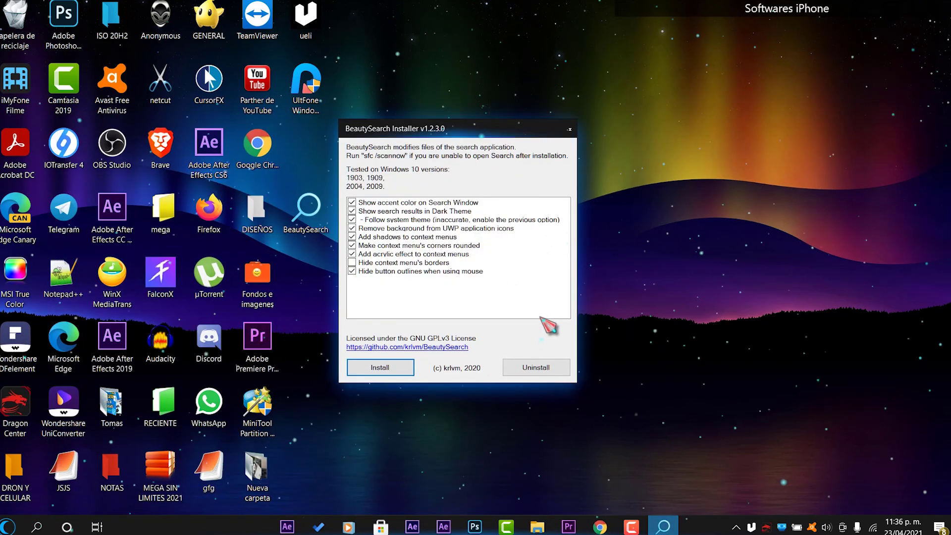
- Install BeautySearch with all listed tweaks enabled except hiding the context menu's borders
left_click(381, 369)
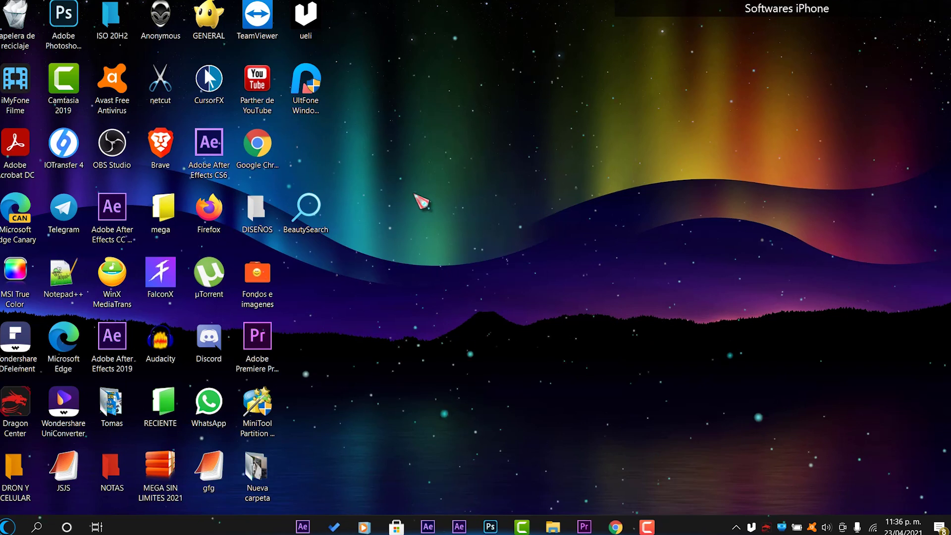
right_click(421, 274)
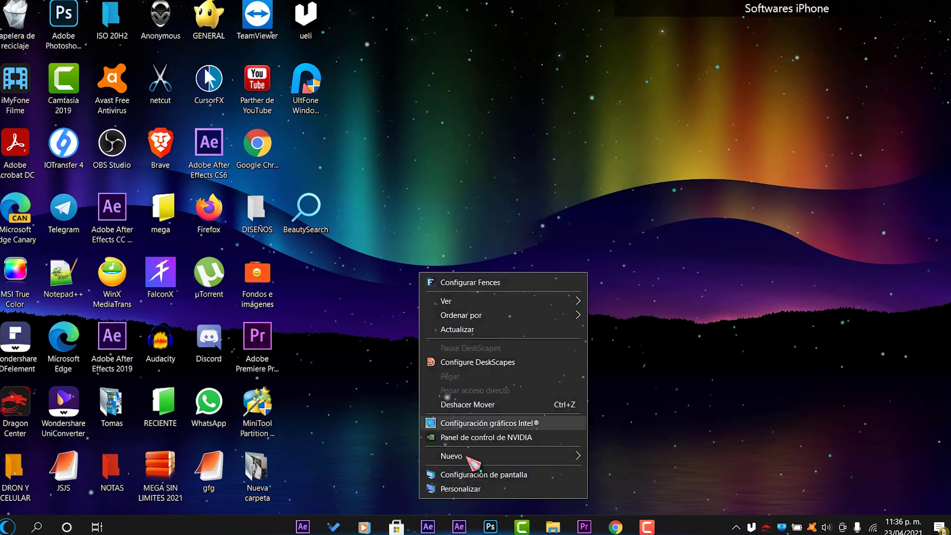
left_click(477, 474)
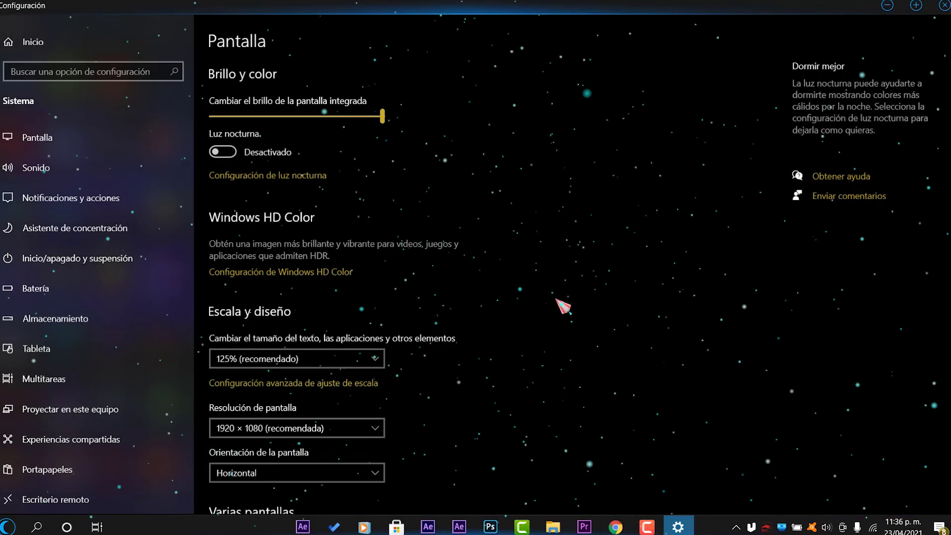
left_click(944, 5)
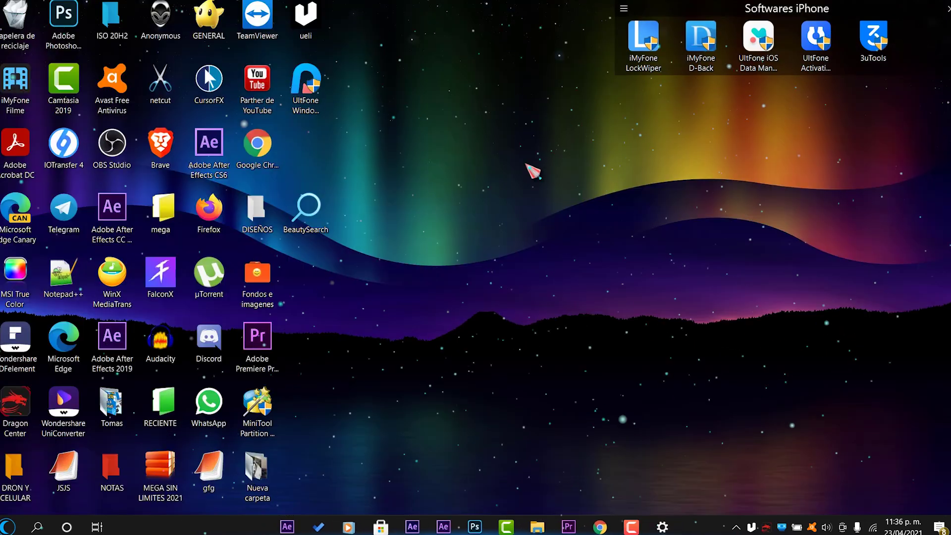
- Set the Windows accent color to the recent turquoise swatch in the personalization color settings, and close Settings
right_click(541, 298)
right_click(458, 274)
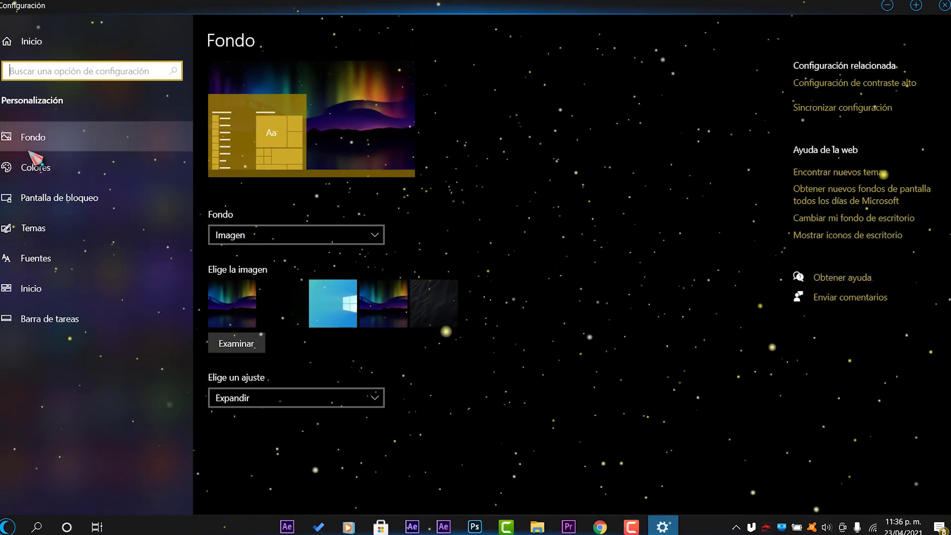
left_click(48, 170)
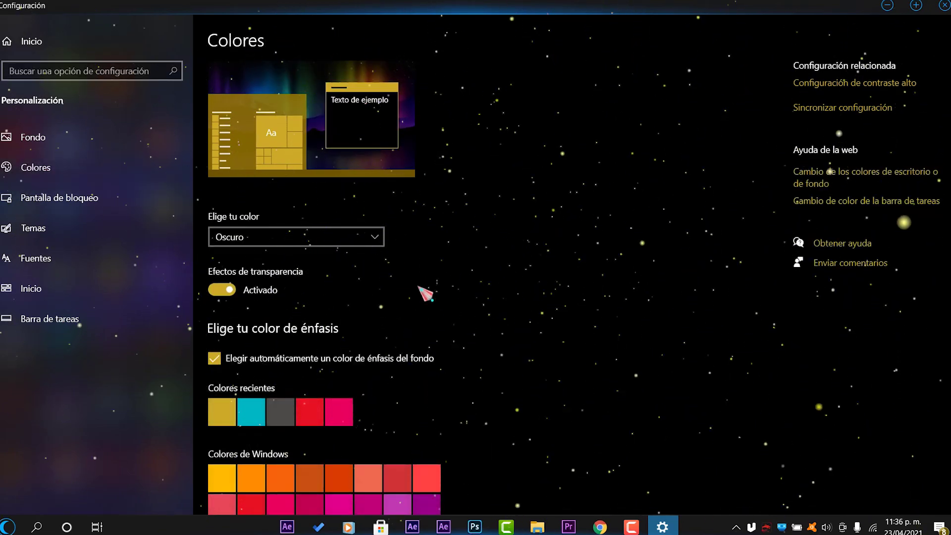
scroll(423, 297, "down", 3)
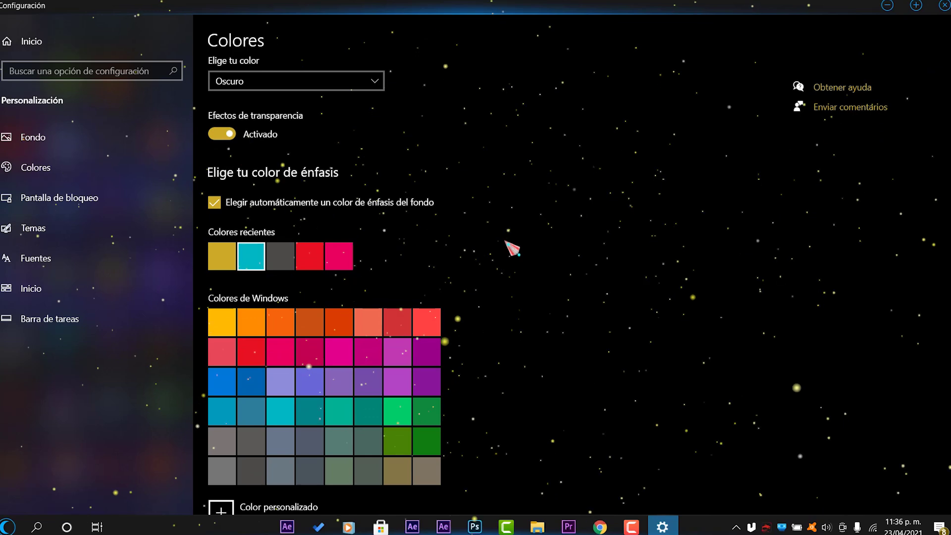
left_click(262, 255)
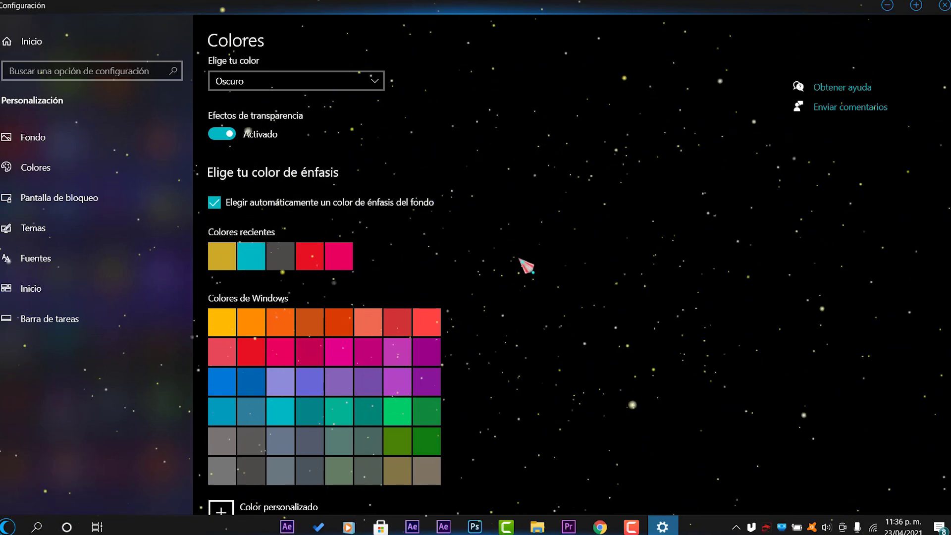
scroll(515, 267, "down", 3)
scroll(478, 357, "up", 6)
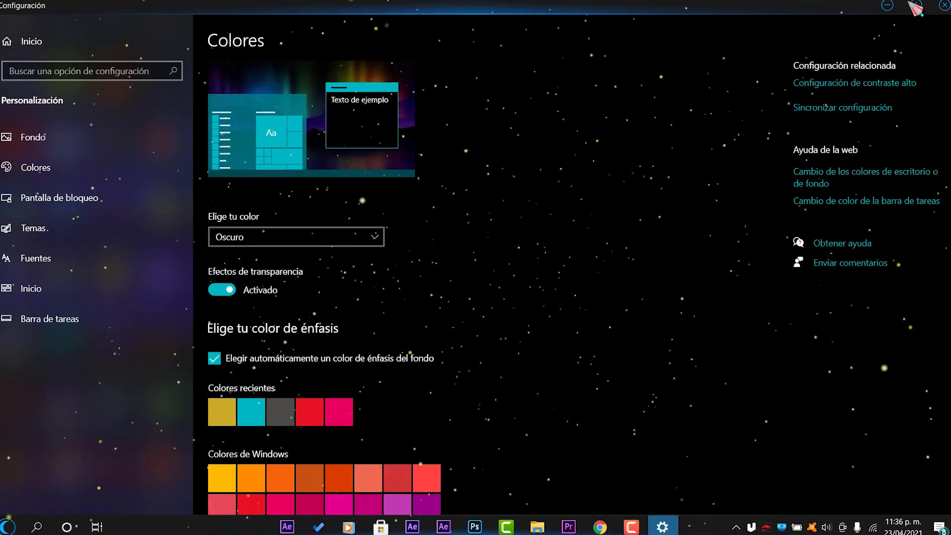
left_click(943, 6)
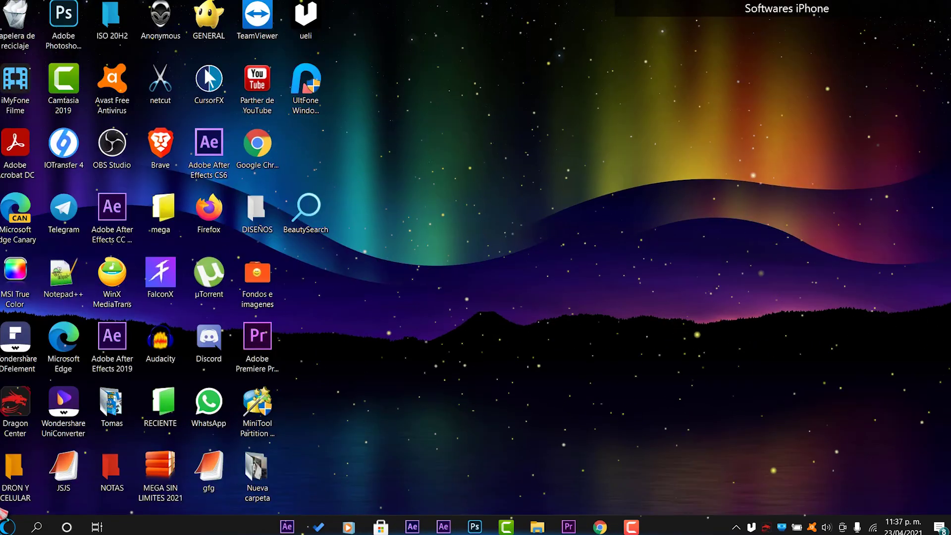
- Examine the Start menu and the Search window's appearance across the Todo, Aplicaciones, Documentos, Correo electrónico and Más categories, and close Search
key("super")
key("super")
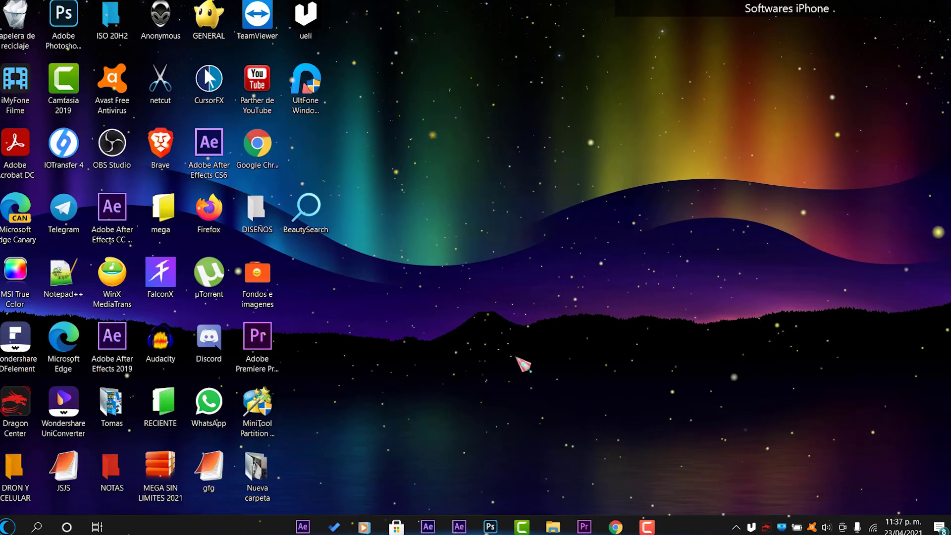
key("super+s")
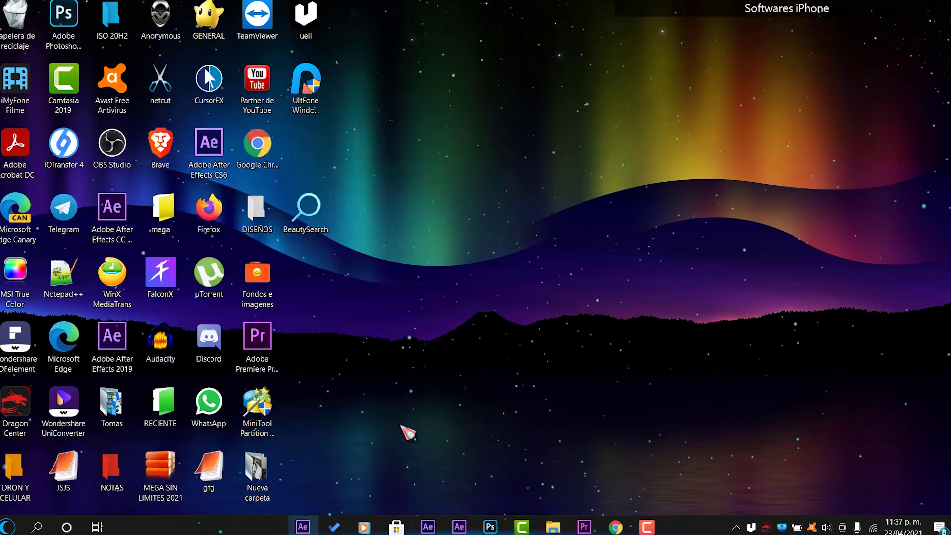
left_click(38, 526)
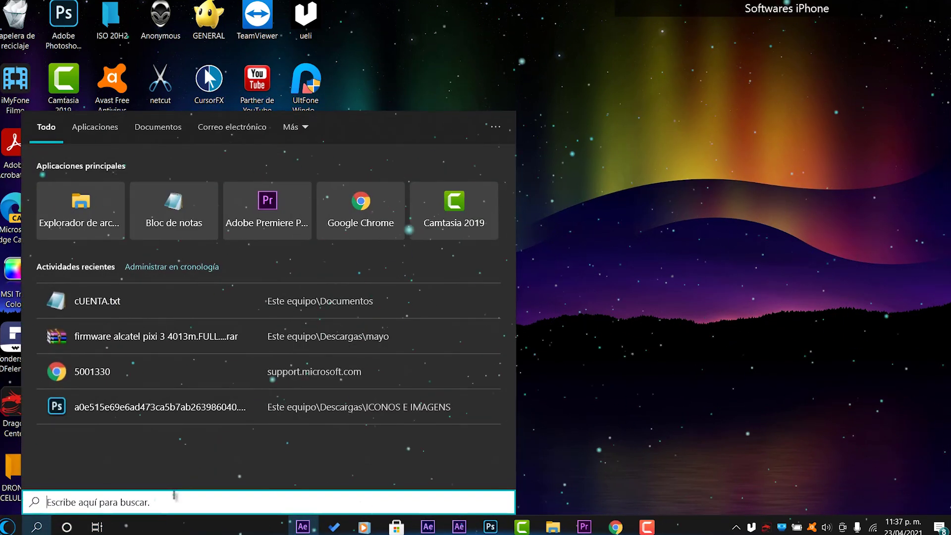
left_click(88, 133)
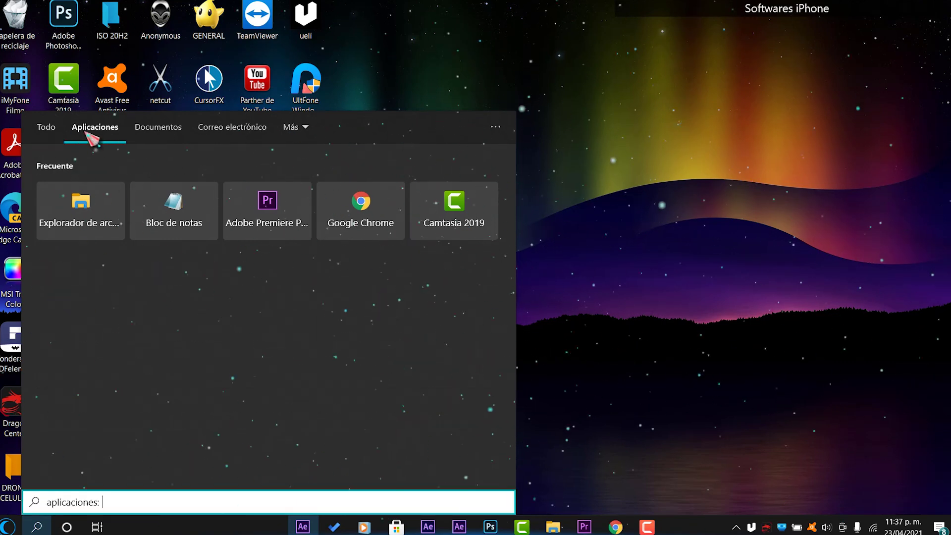
left_click(151, 132)
left_click(231, 130)
left_click(288, 131)
left_click(266, 134)
left_click(171, 135)
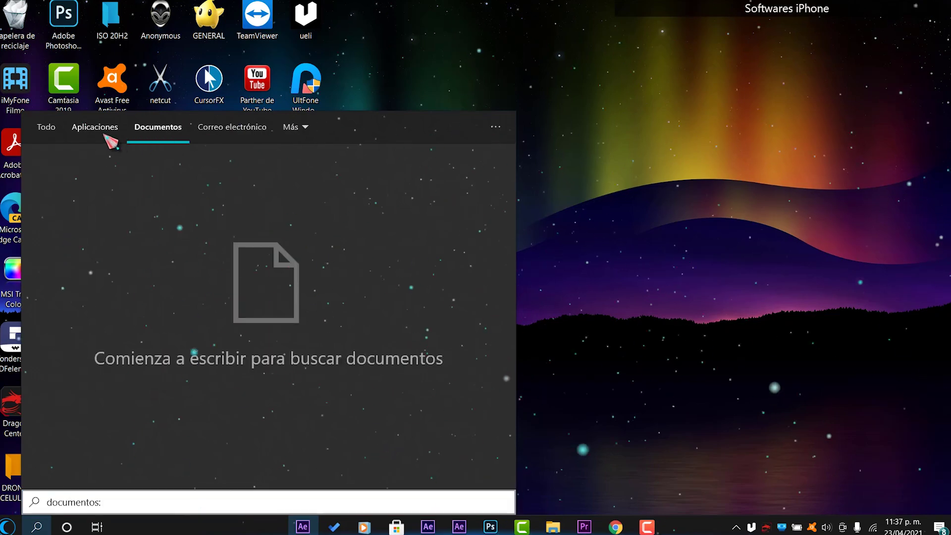
left_click(105, 137)
left_click(46, 131)
left_click(586, 171)
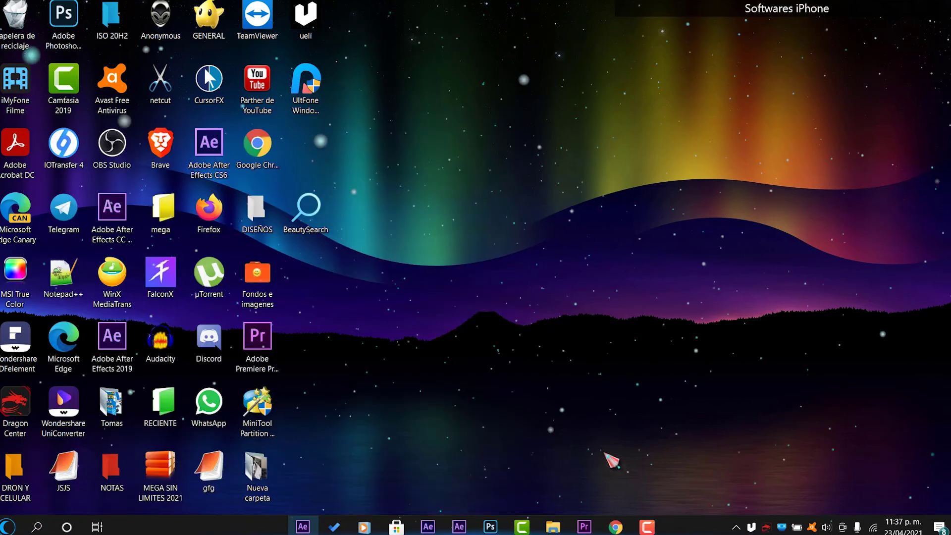